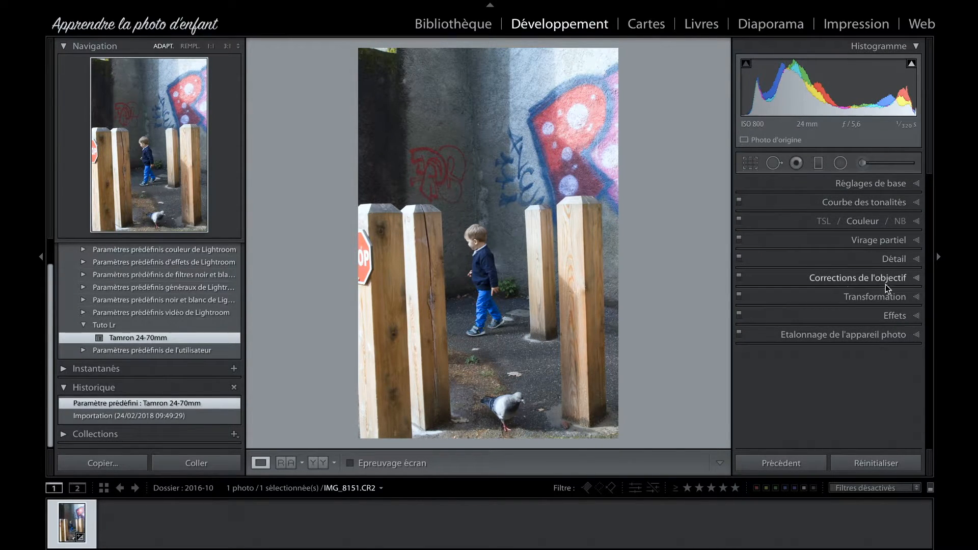
Try the Auto Upright correction on the photo, reverting to the Tamron 24-70mm preset state after each attempt
click(913, 298)
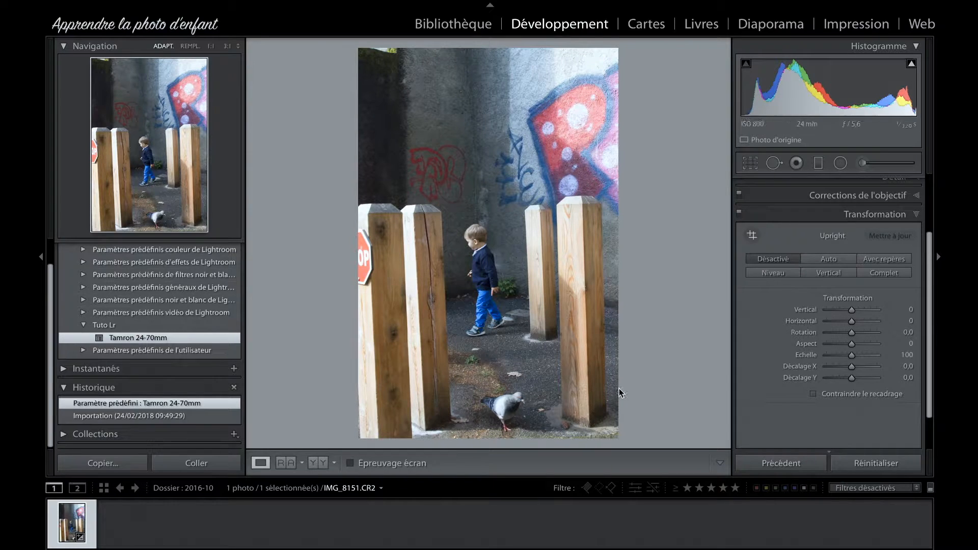
click(842, 258)
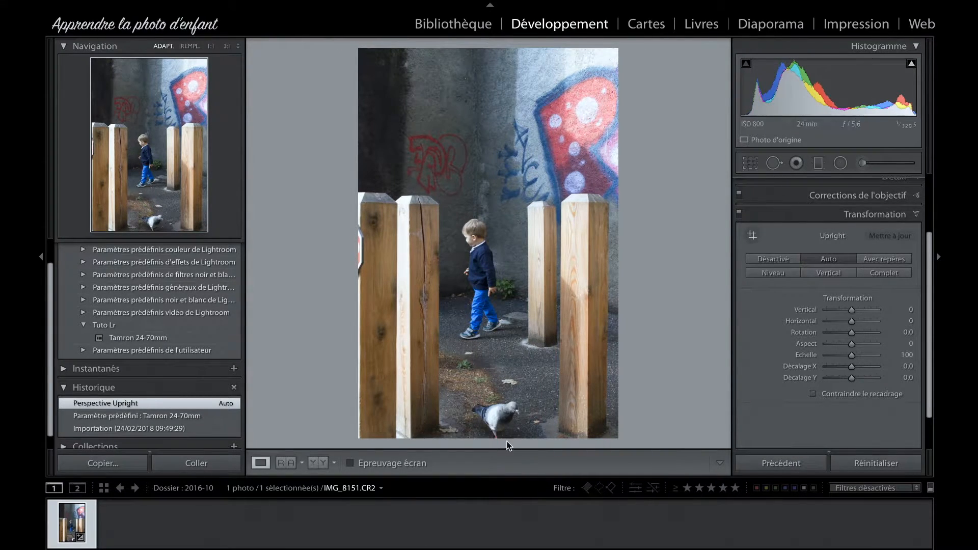
click(180, 417)
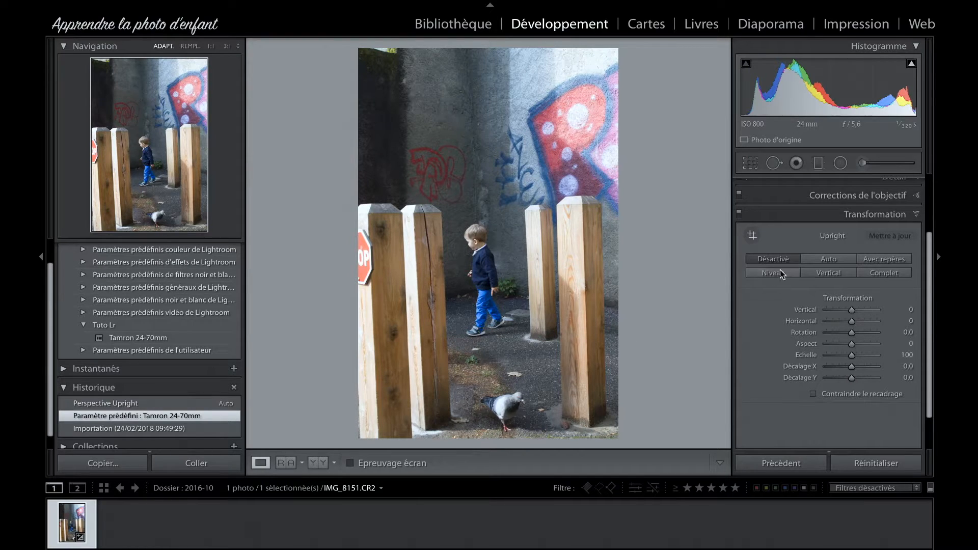
click(847, 263)
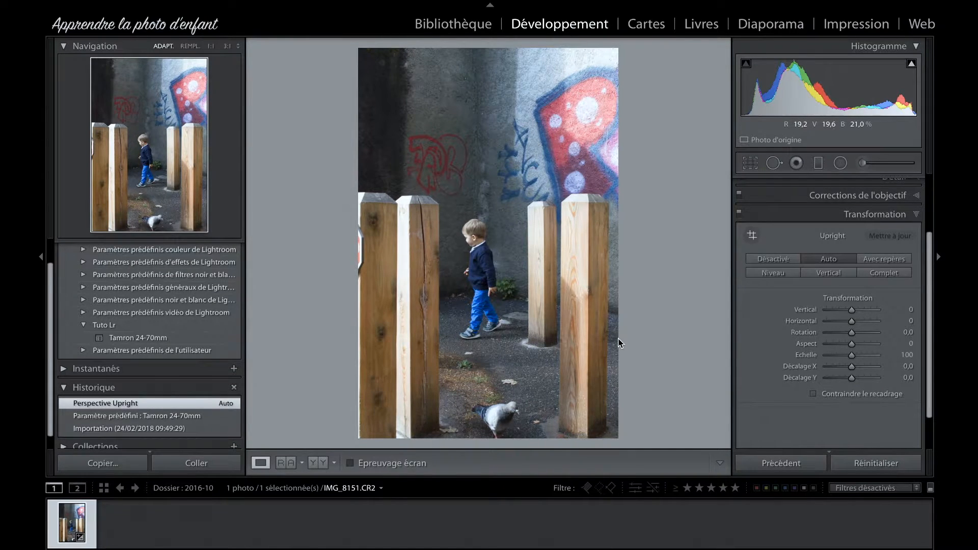
click(215, 415)
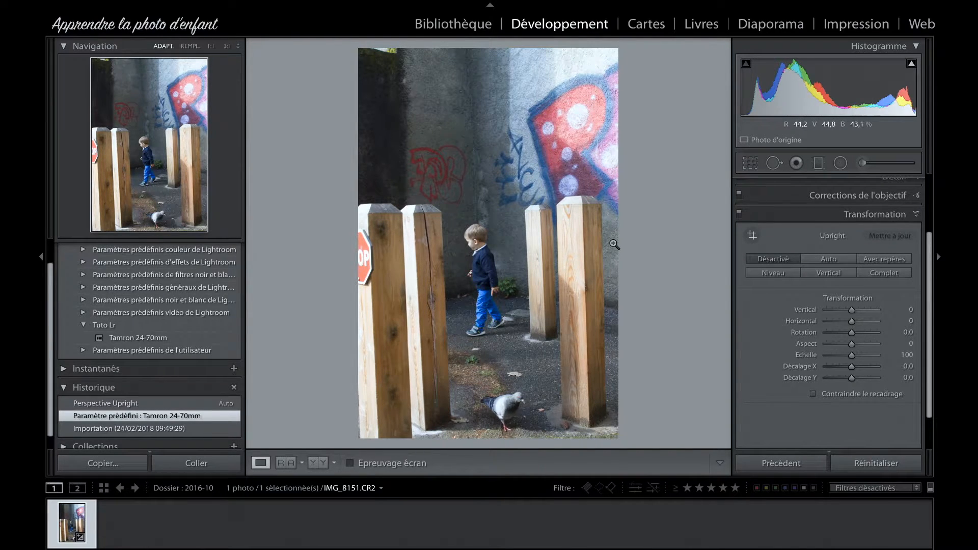
Try the Niveau and Vertical Upright corrections separately, returning the photo to its uncorrected state after each one
click(769, 273)
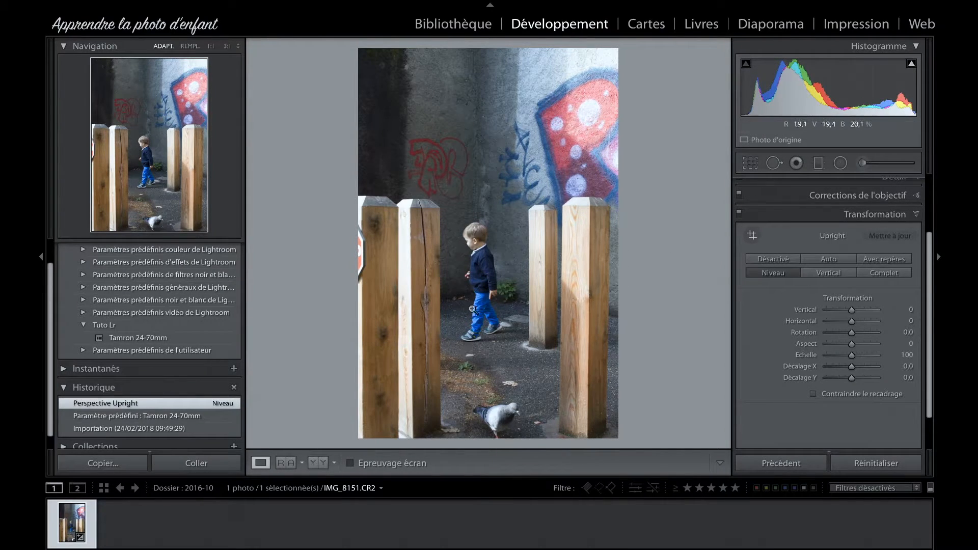
key(ctrl+z)
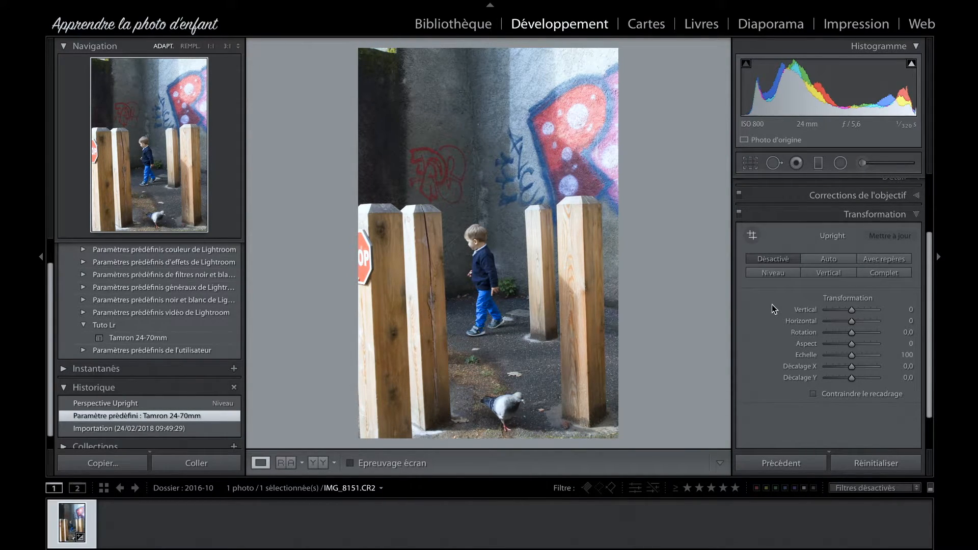
click(834, 275)
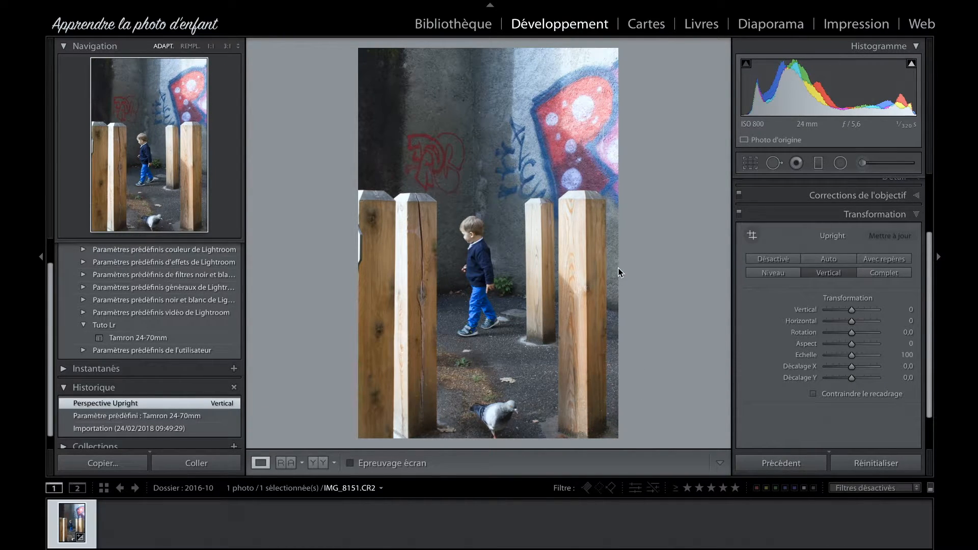
click(157, 417)
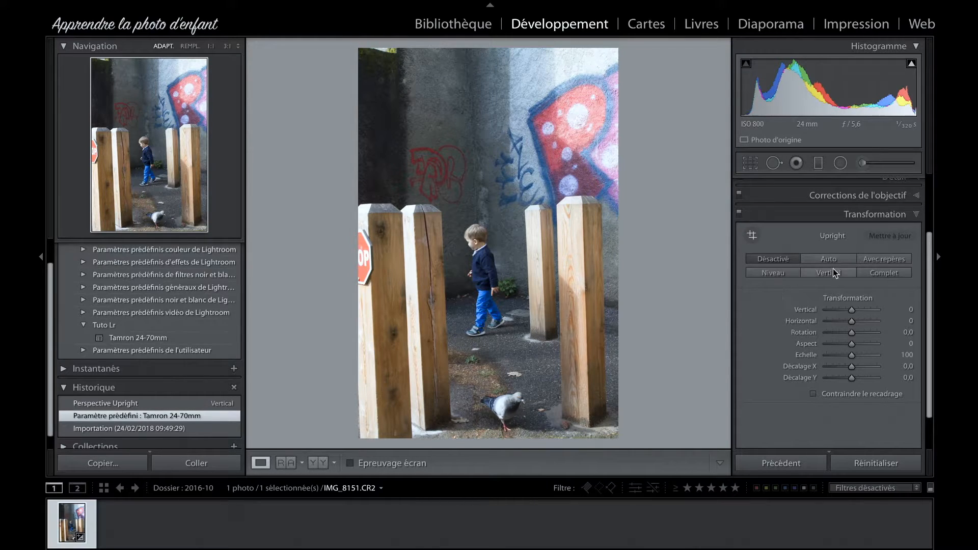
Try the Complet and Avec repères Upright modes separately, undoing the first and setting Upright back to Désactivé
click(893, 274)
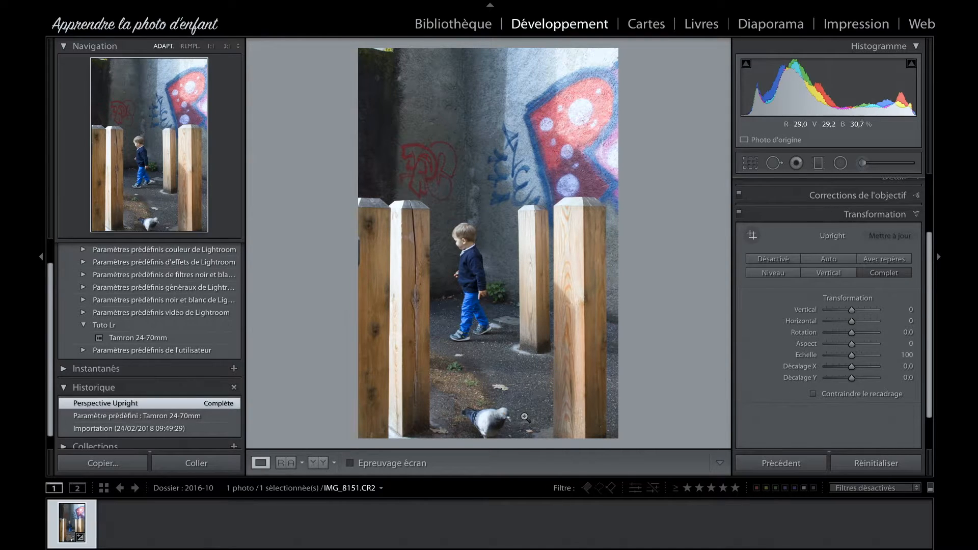
click(192, 417)
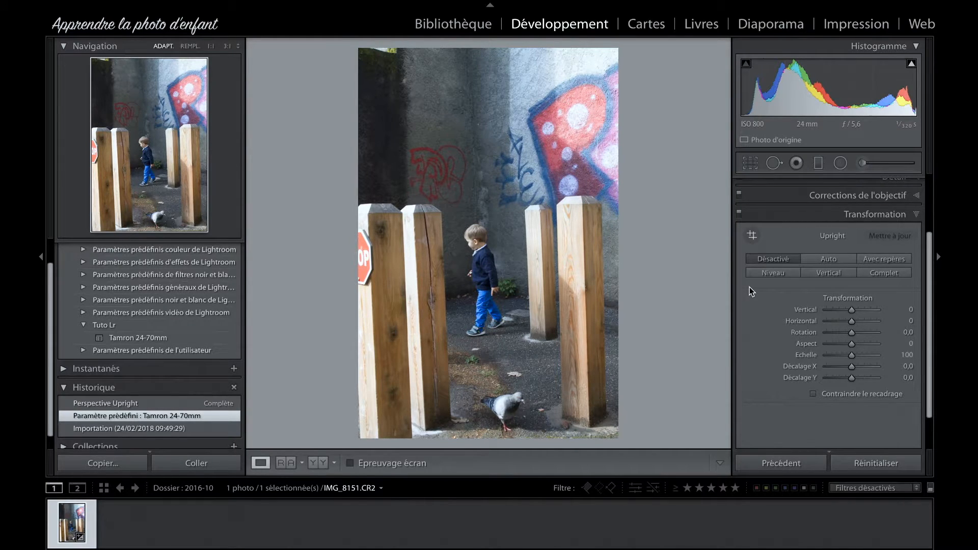
click(882, 258)
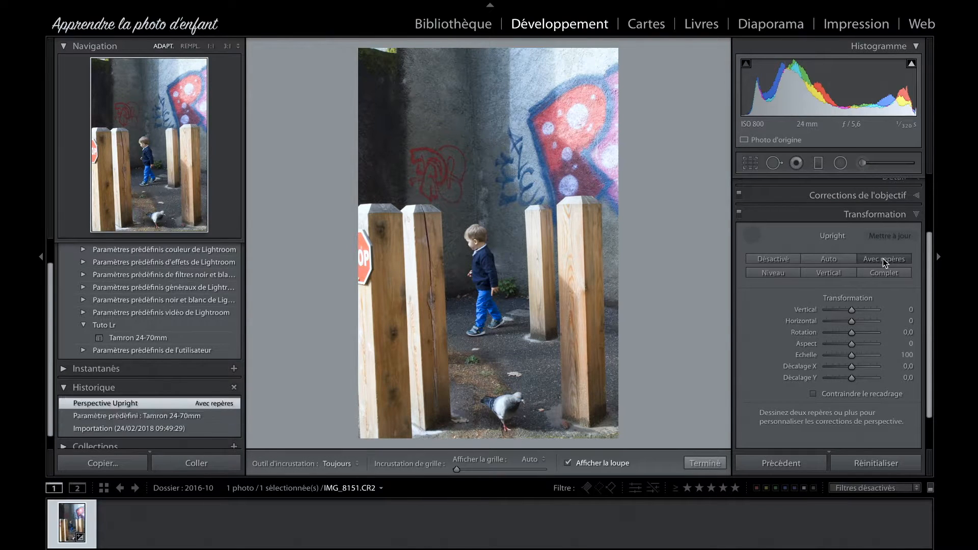
click(774, 258)
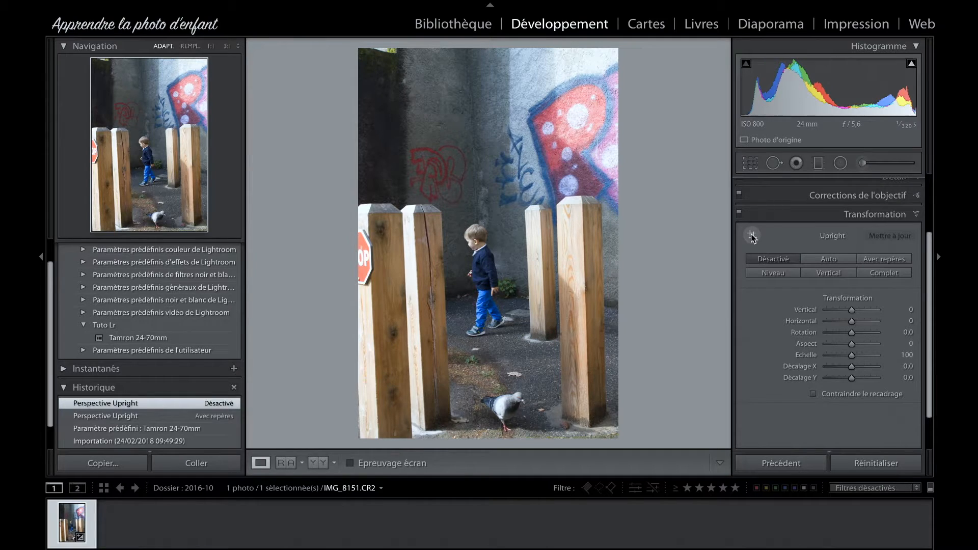
Straighten the perspective with two Upright guides along the outer edges of the far-right post and the second post from the left
click(752, 237)
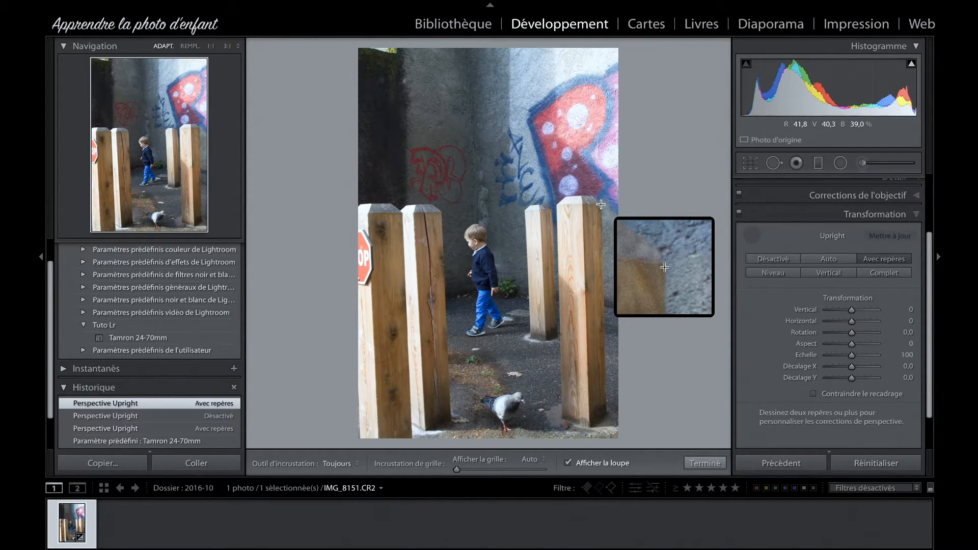
drag(601, 204, 605, 411)
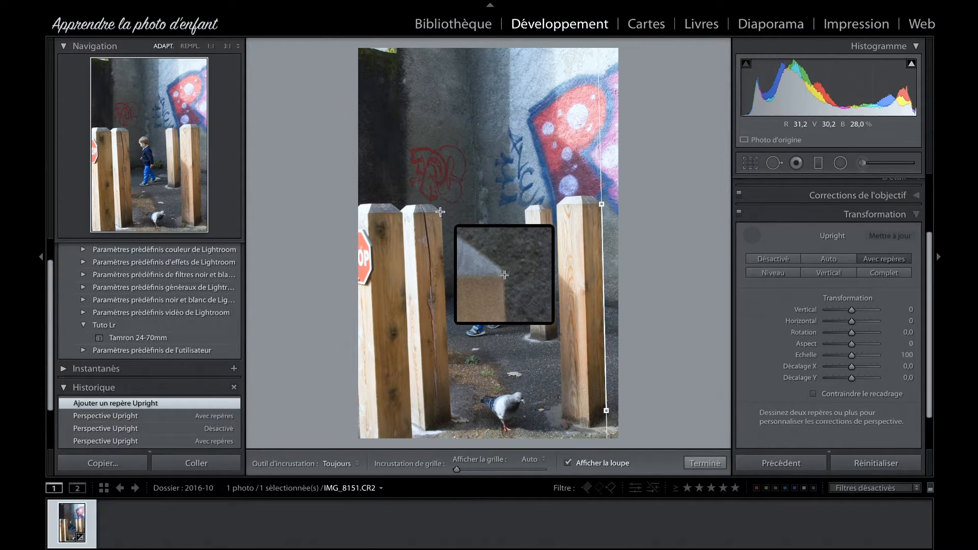
drag(441, 212, 450, 418)
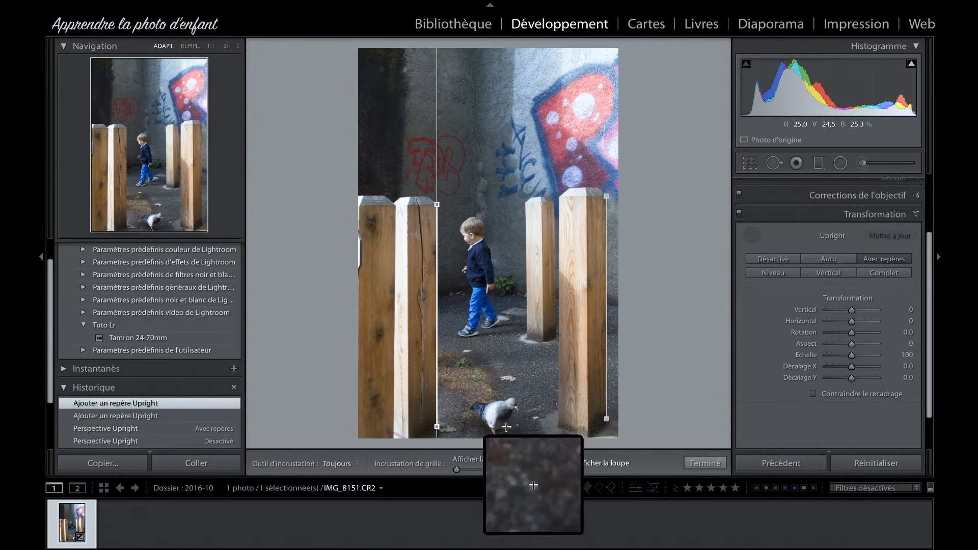
click(707, 464)
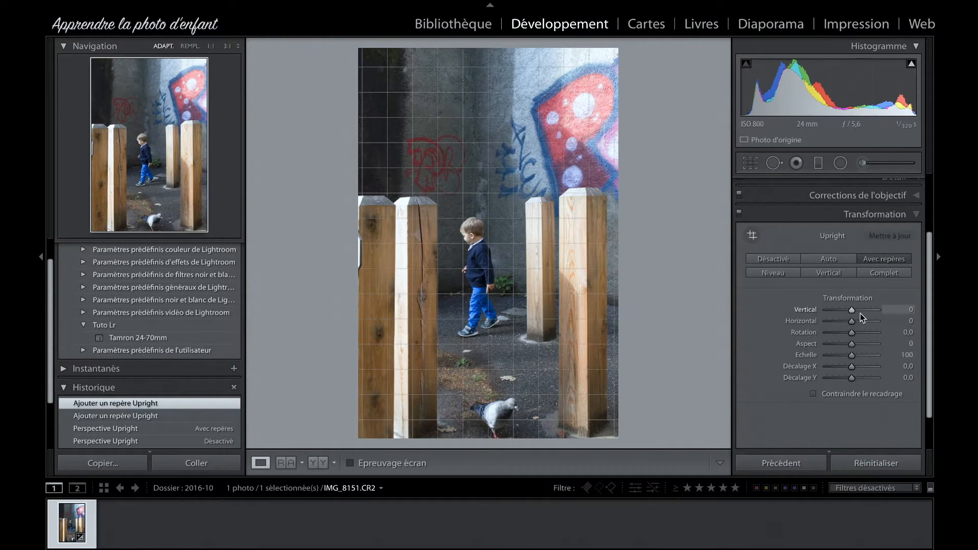
Try a Vertical transformation of +29 and a Horizontal transformation of -100, resetting each to 0 after testing it
mouse_move(851, 310)
mouse_down()
mouse_move(830, 310)
mouse_move(878, 310)
mouse_move(838, 311)
mouse_move(870, 311)
mouse_move(859, 311)
mouse_up()
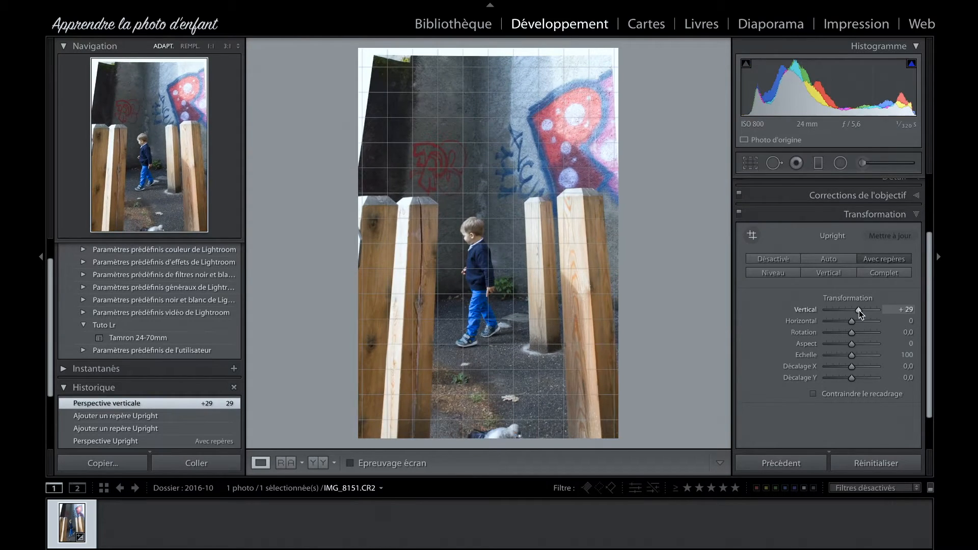
double_click(858, 310)
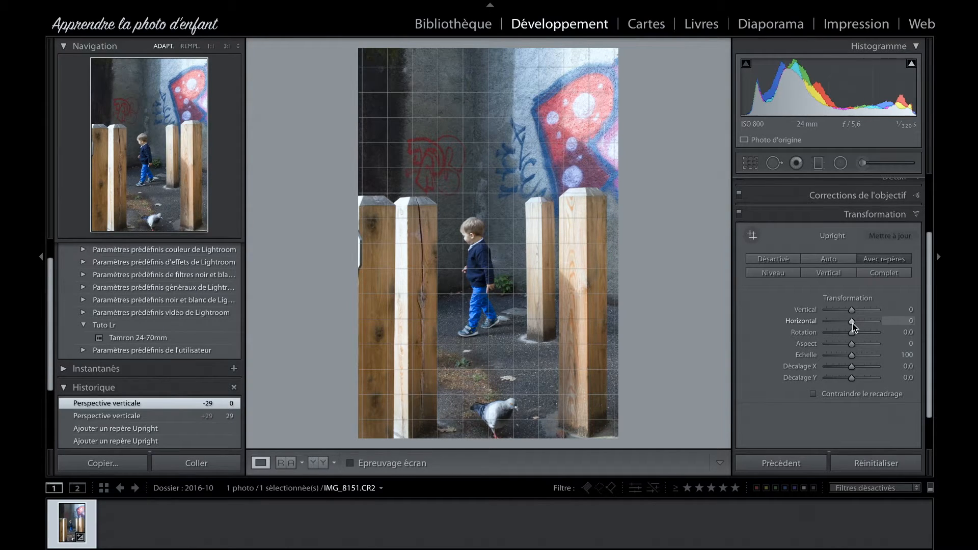
drag(853, 322, 821, 324)
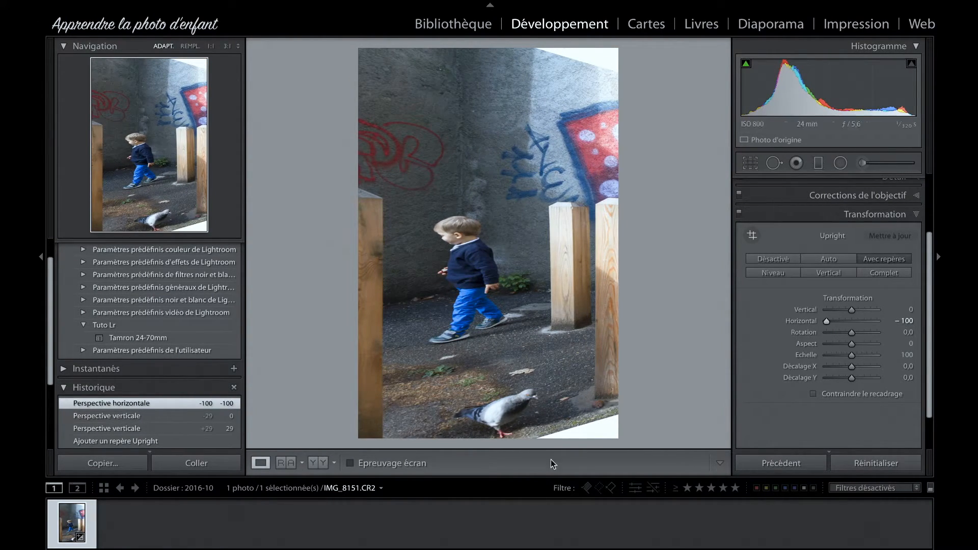
double_click(826, 321)
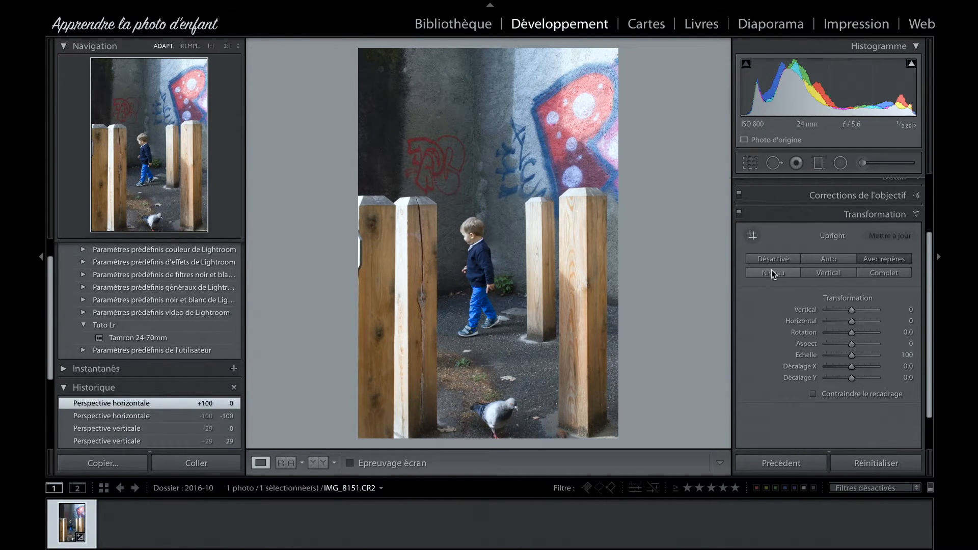
Try a Rotation of about -2, an Aspect of -37 and an Echelle of 124, resetting each value to its default
mouse_move(852, 328)
mouse_down()
mouse_move(870, 327)
mouse_move(836, 328)
mouse_move(873, 325)
mouse_move(848, 328)
mouse_up()
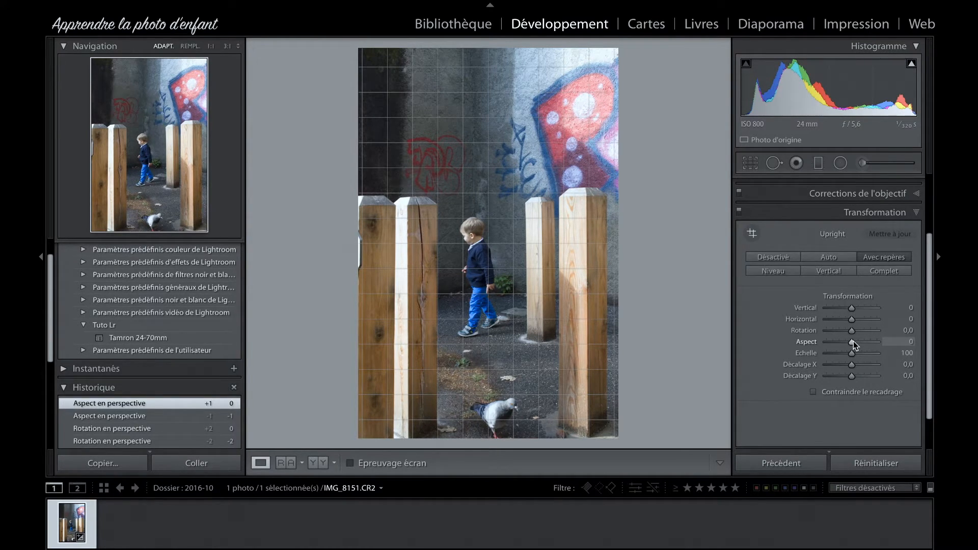
mouse_move(851, 342)
mouse_down()
mouse_move(825, 343)
mouse_move(881, 353)
mouse_move(824, 353)
mouse_move(891, 353)
mouse_move(863, 356)
mouse_up()
double_click(843, 344)
double_click(863, 355)
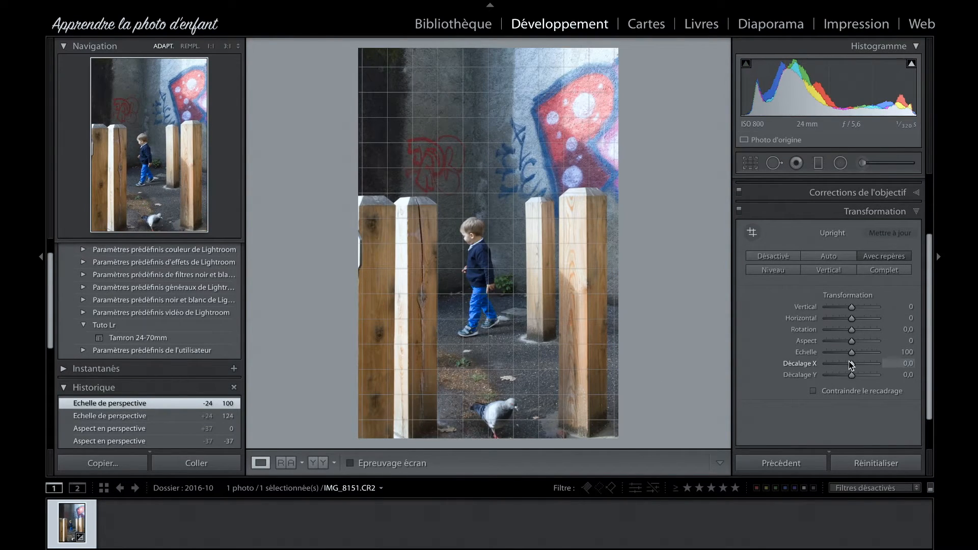
Try shifting the photo with a Décalage X of -4.8 and a Décalage Y of about 30, resetting both to 0
mouse_move(852, 364)
mouse_down()
mouse_move(831, 364)
mouse_move(858, 365)
mouse_move(827, 375)
mouse_move(857, 375)
mouse_up()
double_click(857, 375)
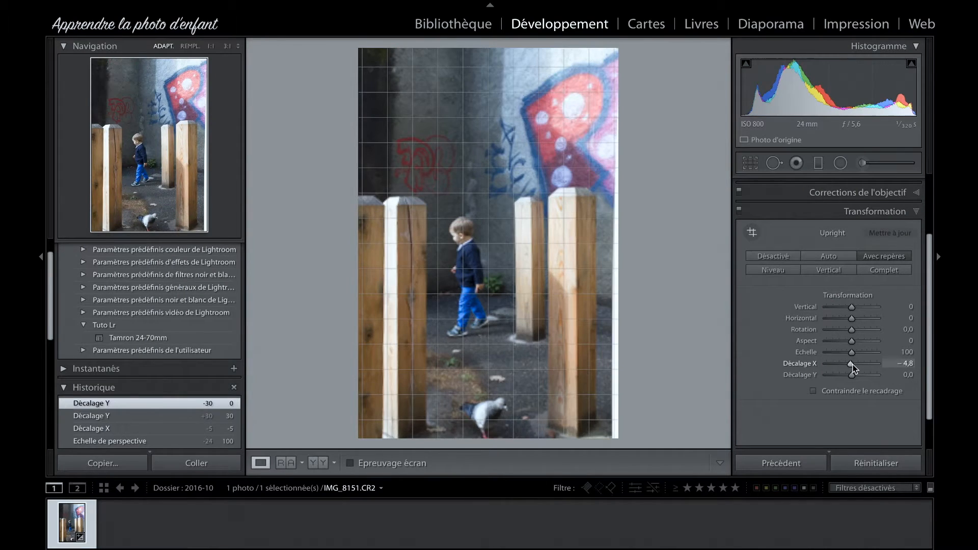
double_click(854, 364)
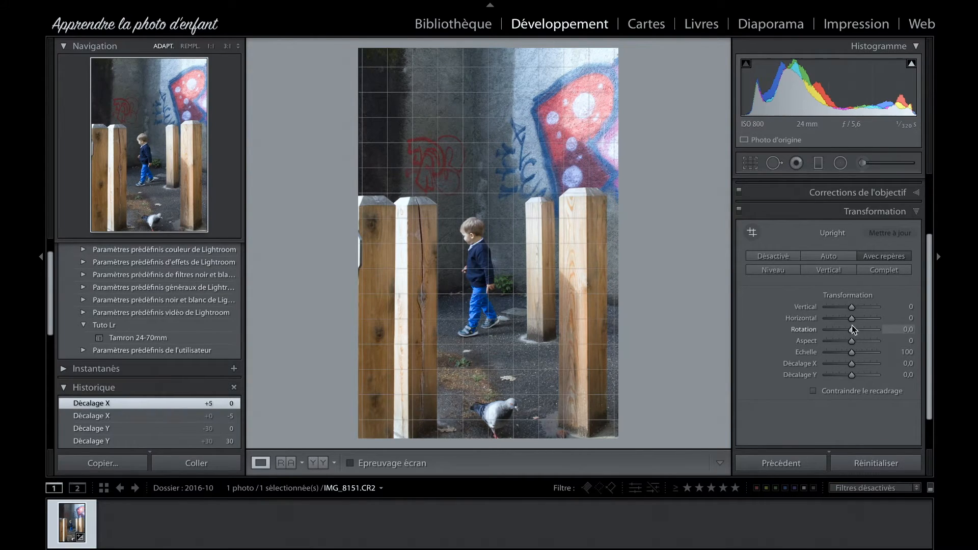
Try a Rotation of +4.7 with Contraindre le recadrage enabled, turning the constraint off and resetting the rotation to 0
mouse_move(852, 330)
mouse_down()
mouse_move(886, 330)
mouse_move(864, 330)
mouse_up()
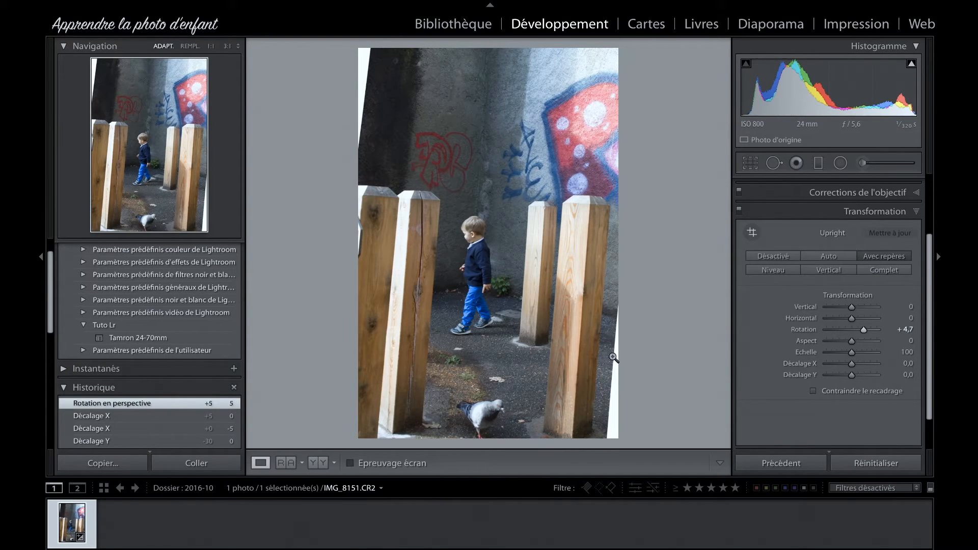
click(855, 393)
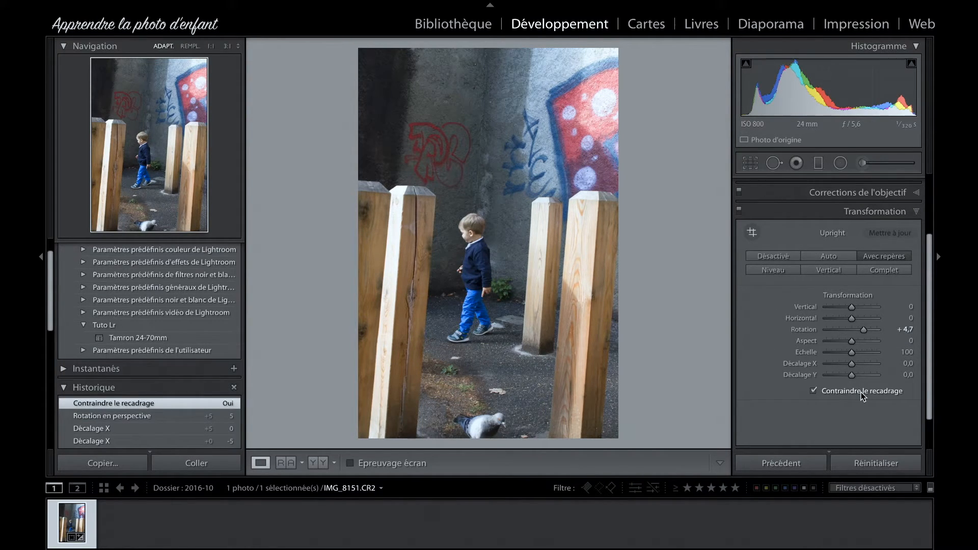
click(836, 392)
double_click(864, 329)
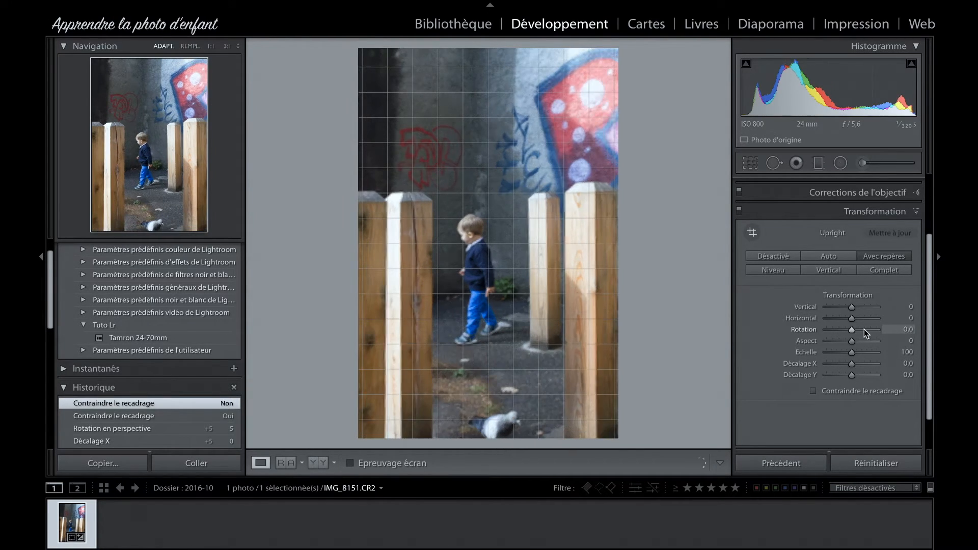
Restore the photo to the history state where the second Upright guide was added
scroll(157, 417, down, 3)
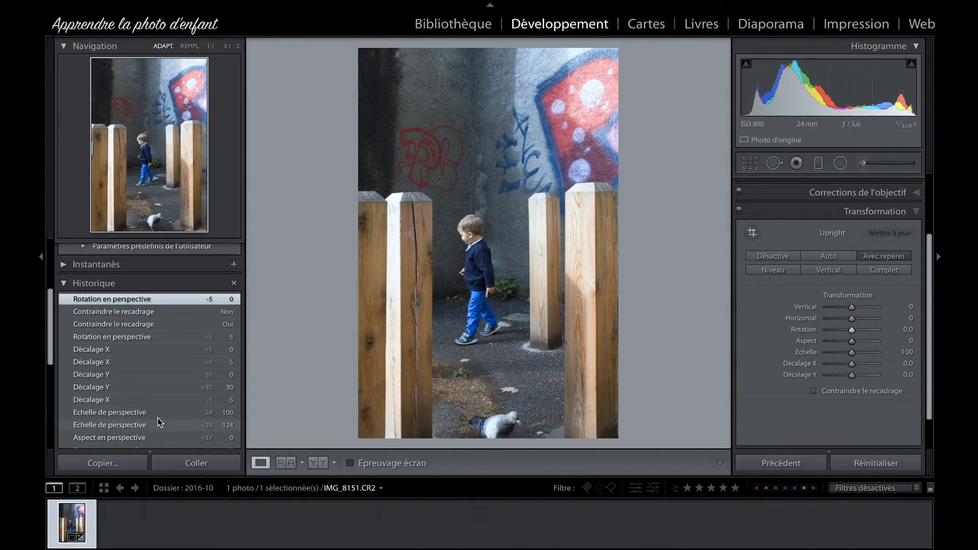
scroll(157, 418, down, 10)
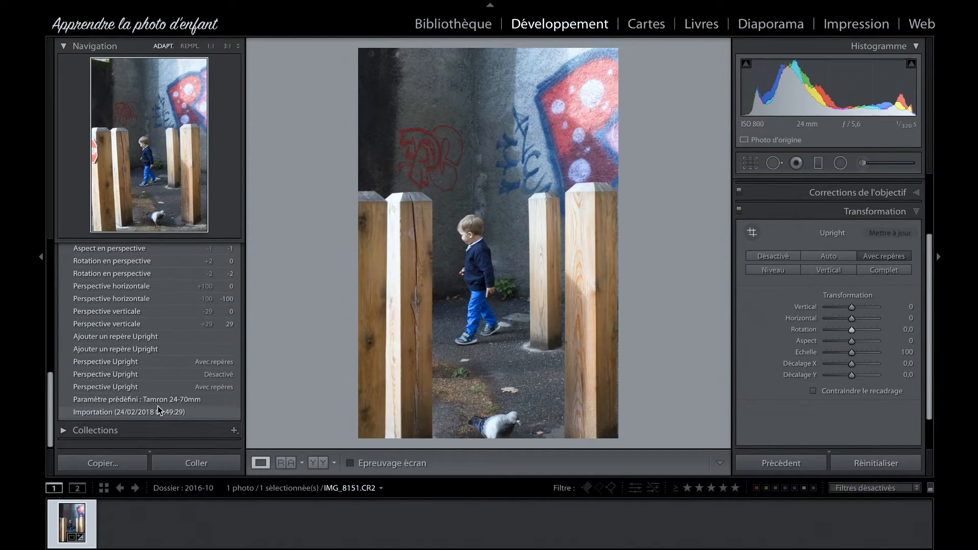
click(159, 340)
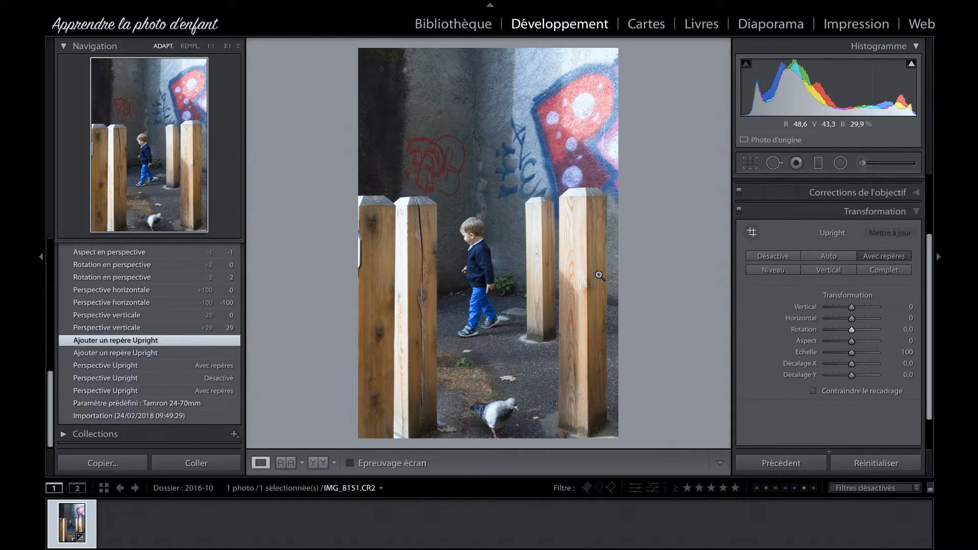
Crop the photo slightly inward from its upper-left corner, keeping the Original aspect ratio, and apply the crop
click(749, 163)
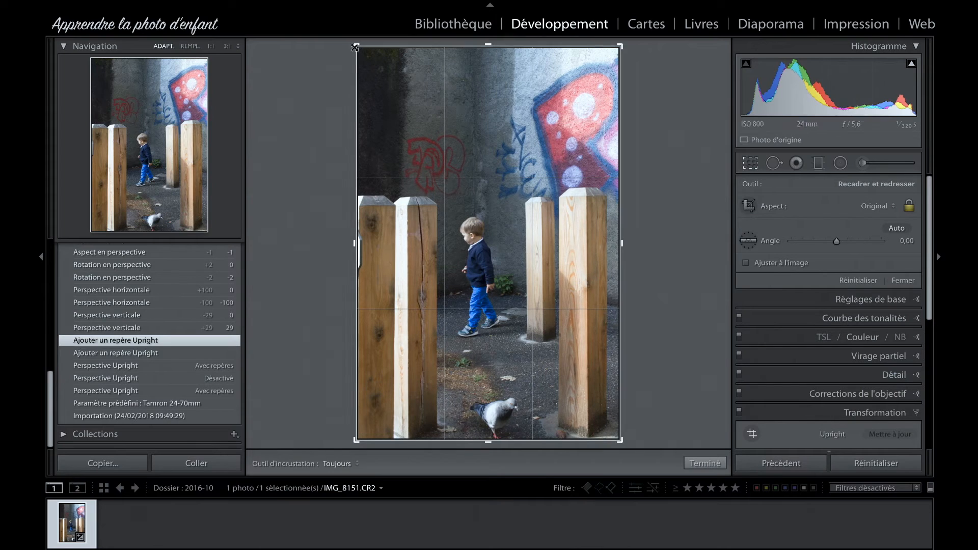
drag(355, 46, 357, 51)
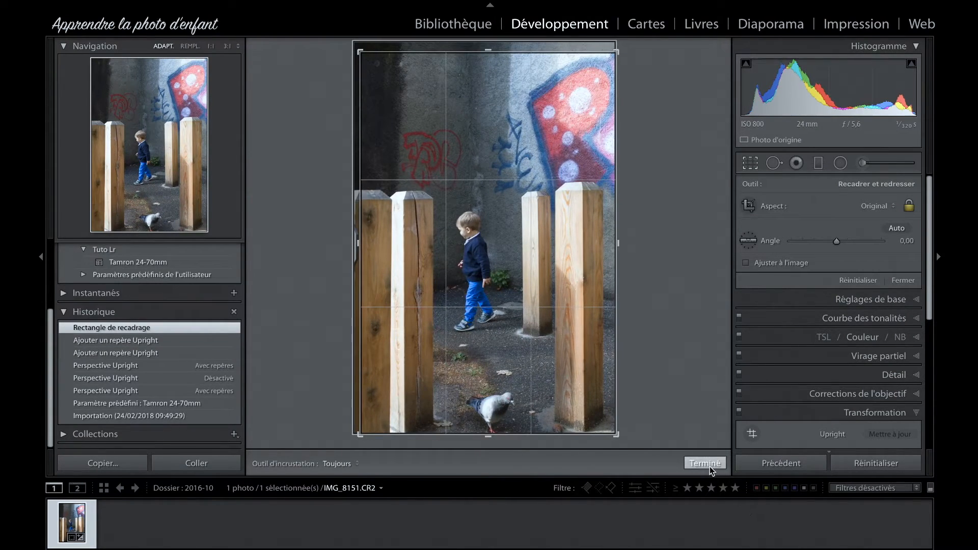
click(710, 465)
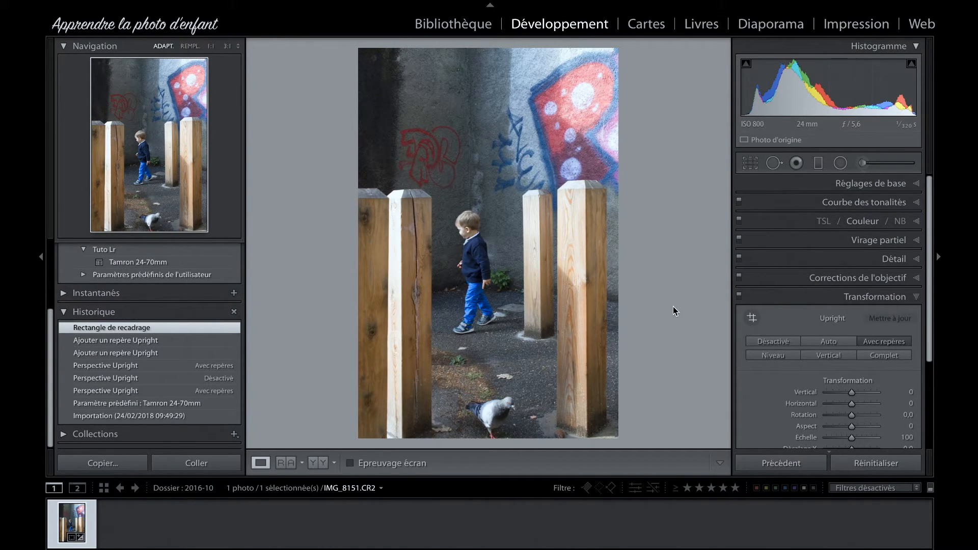
scroll(842, 345, down, 4)
scroll(843, 346, down, 1)
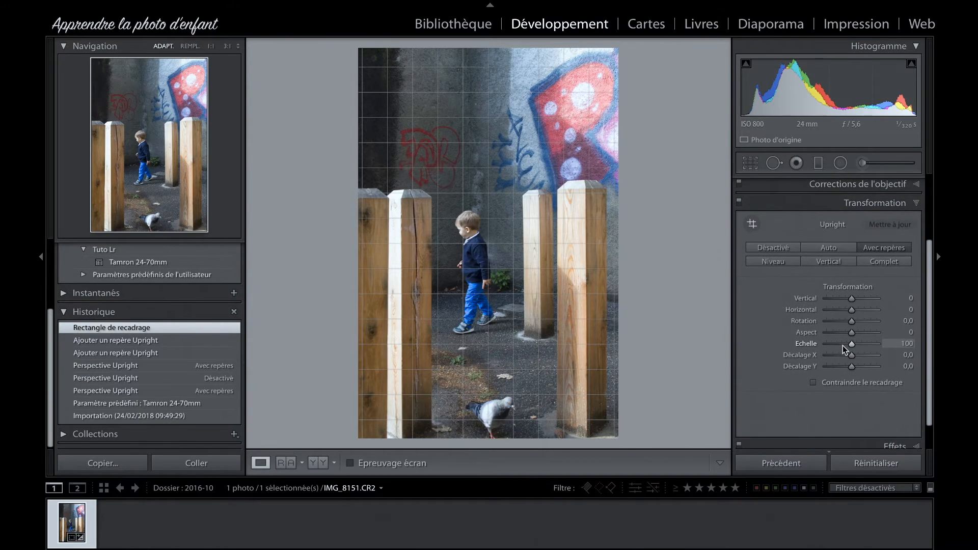